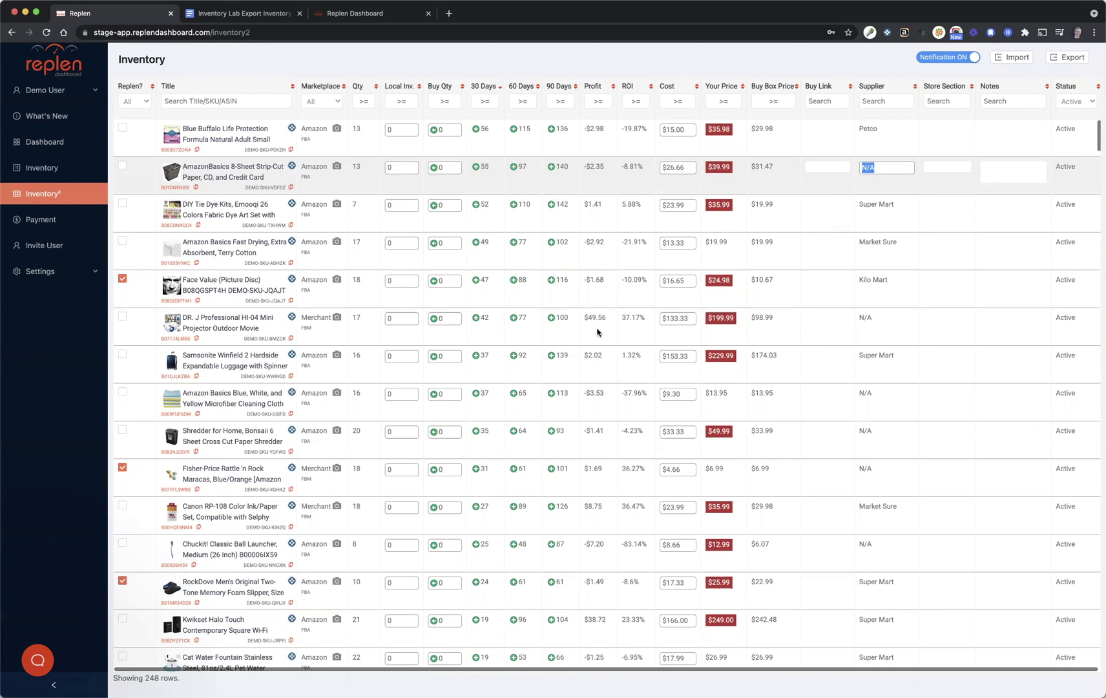
- Change the AmazonBasics 8-Sheet shredder's cost to $27.99
left_click(690, 168)
type("278")
key("BackSpace")
type(".99")
left_click(761, 186)
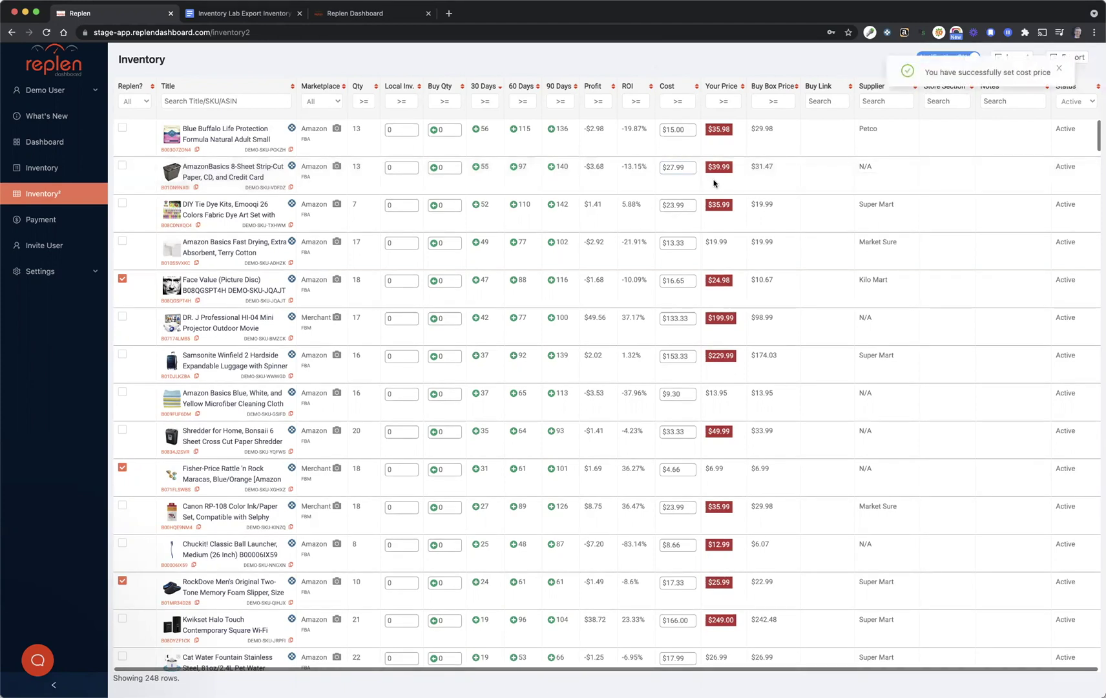
- Replace the shredder's N/A supplier with Regional Store
left_click(876, 177)
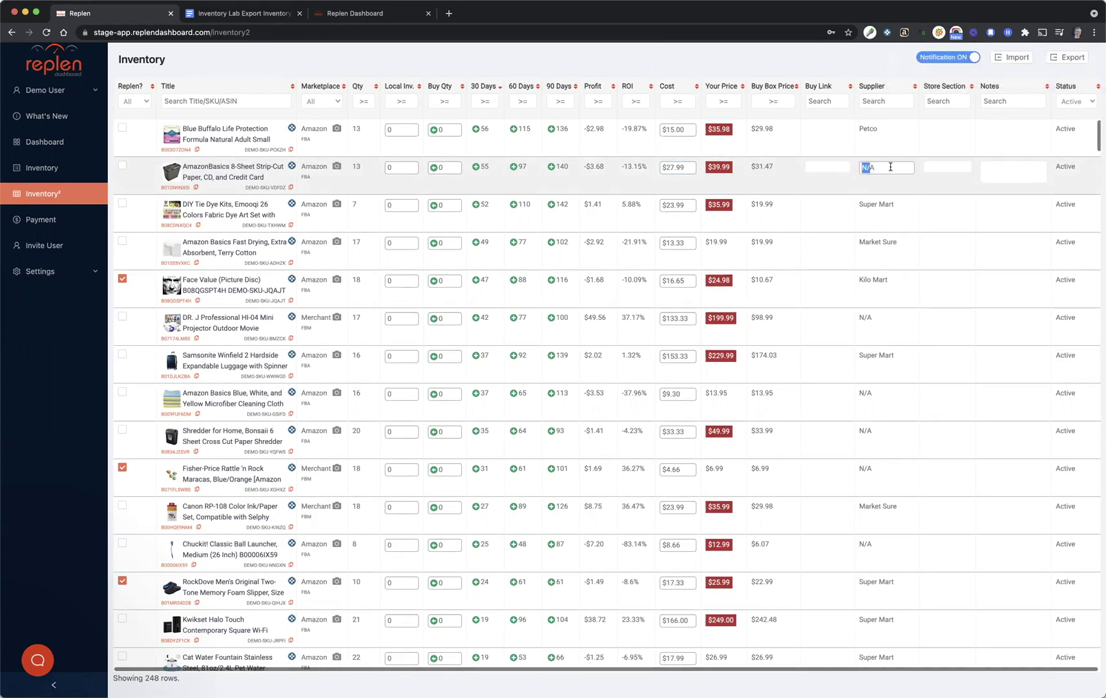
double_click(890, 166)
key("super+a")
type("Regional Store")
key("Return")
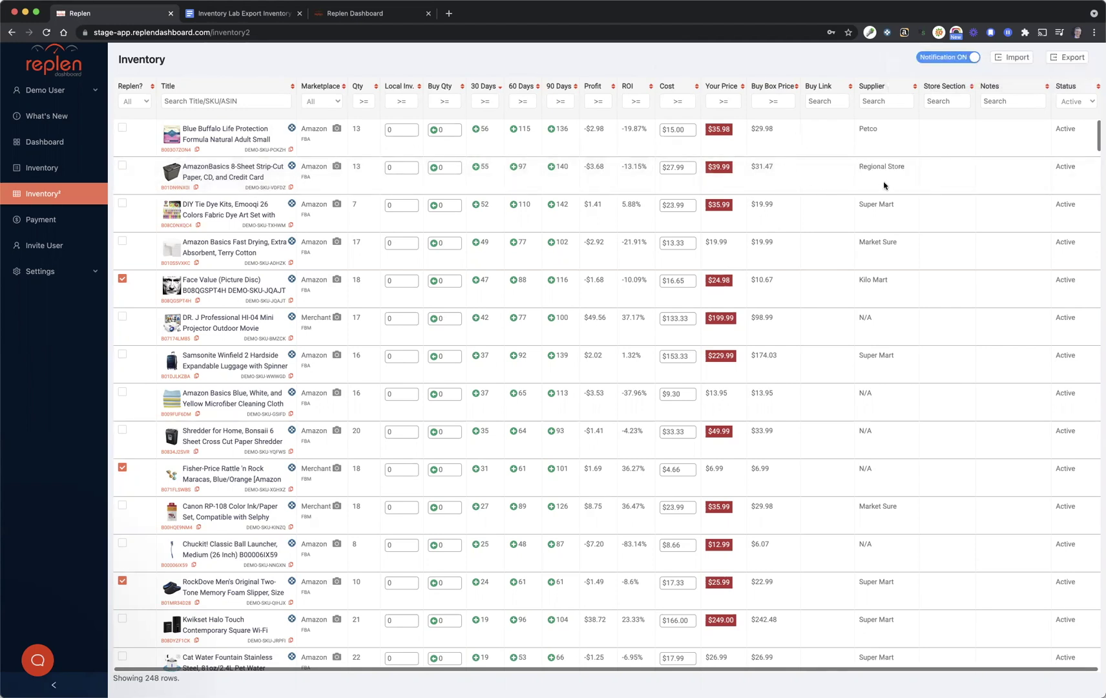
left_click(868, 100)
type("Regiona")
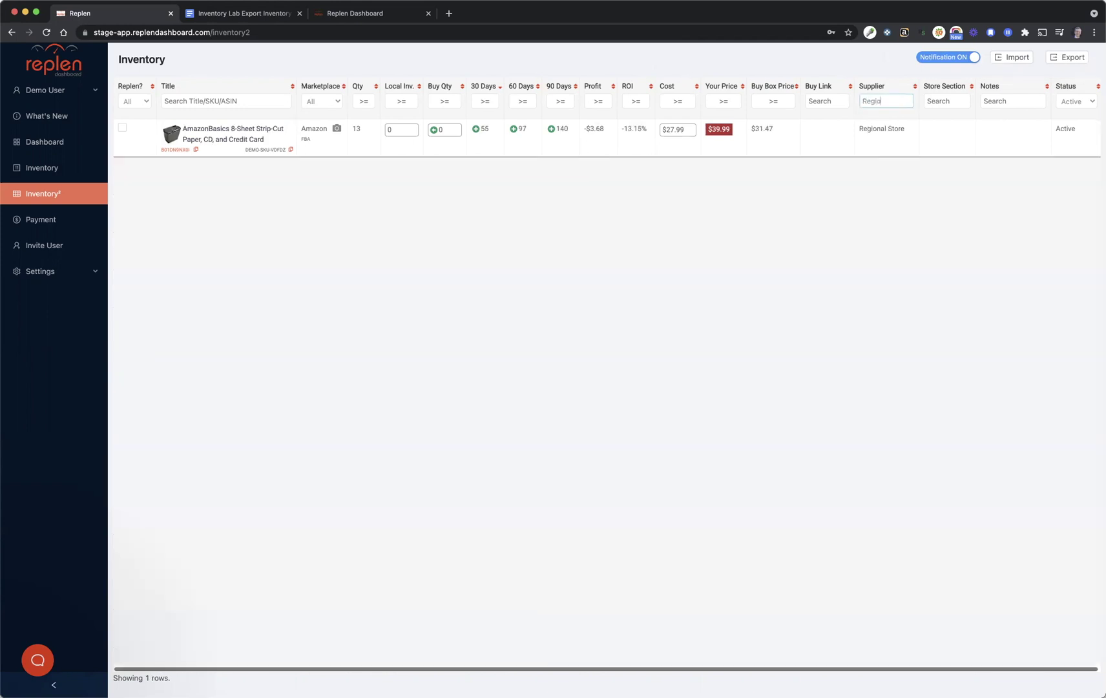
key("BackSpace")
key("BackSpace")
key("BackSpace")
key("BackSpace")
key("BackSpace")
key("BackSpace")
key("BackSpace")
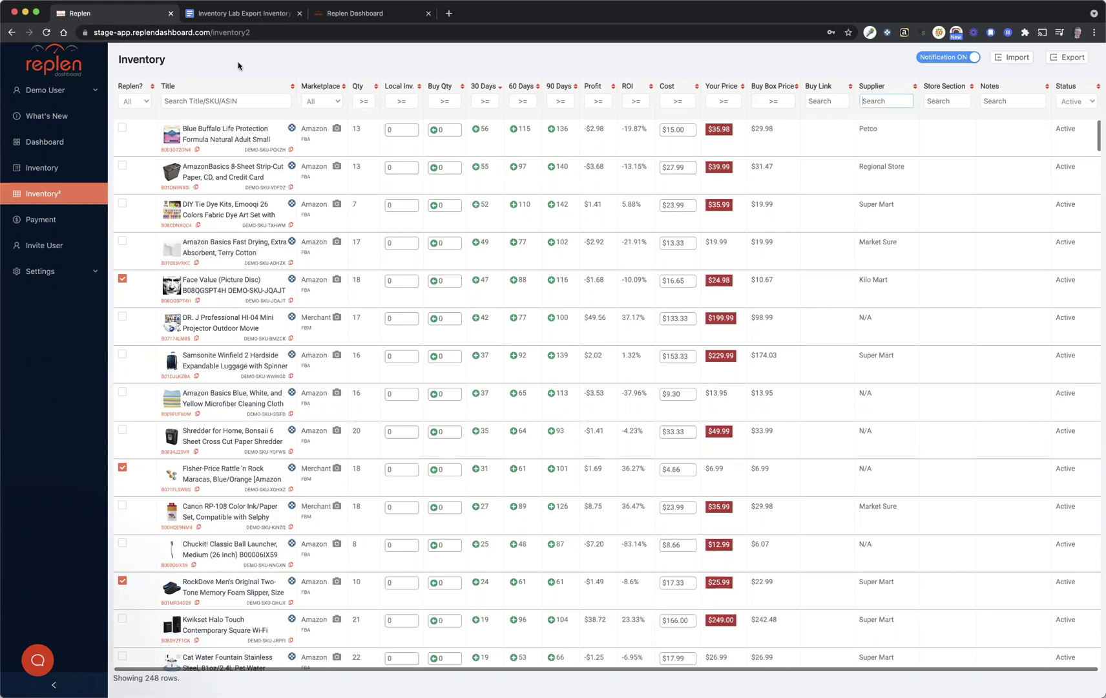
left_click(234, 17)
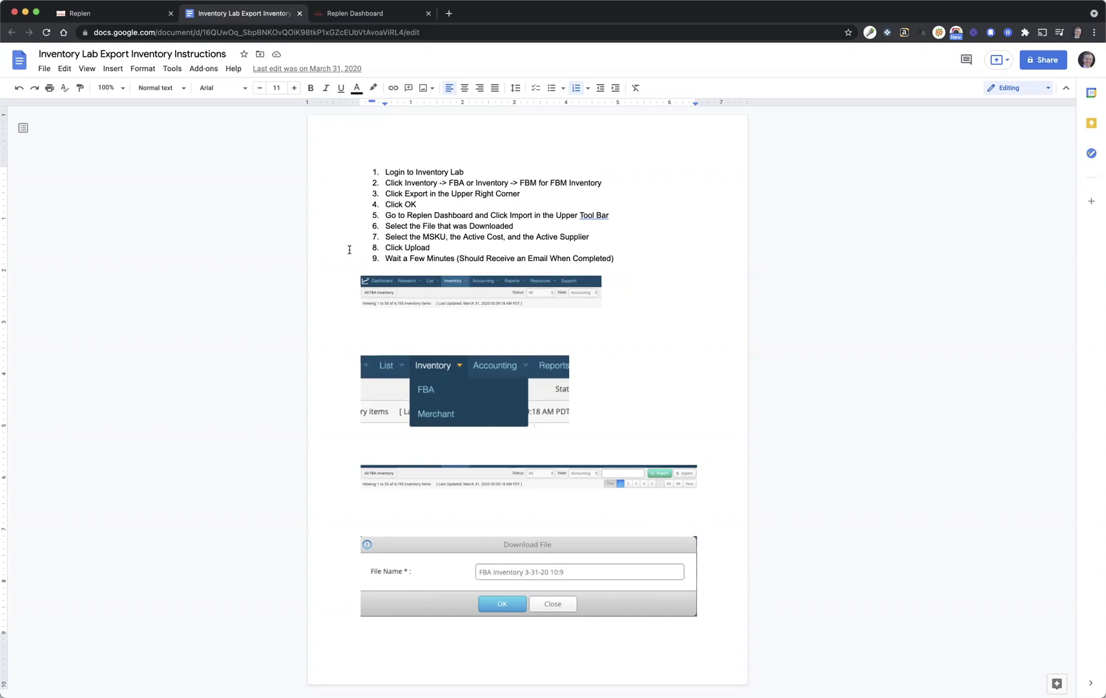
left_click(119, 16)
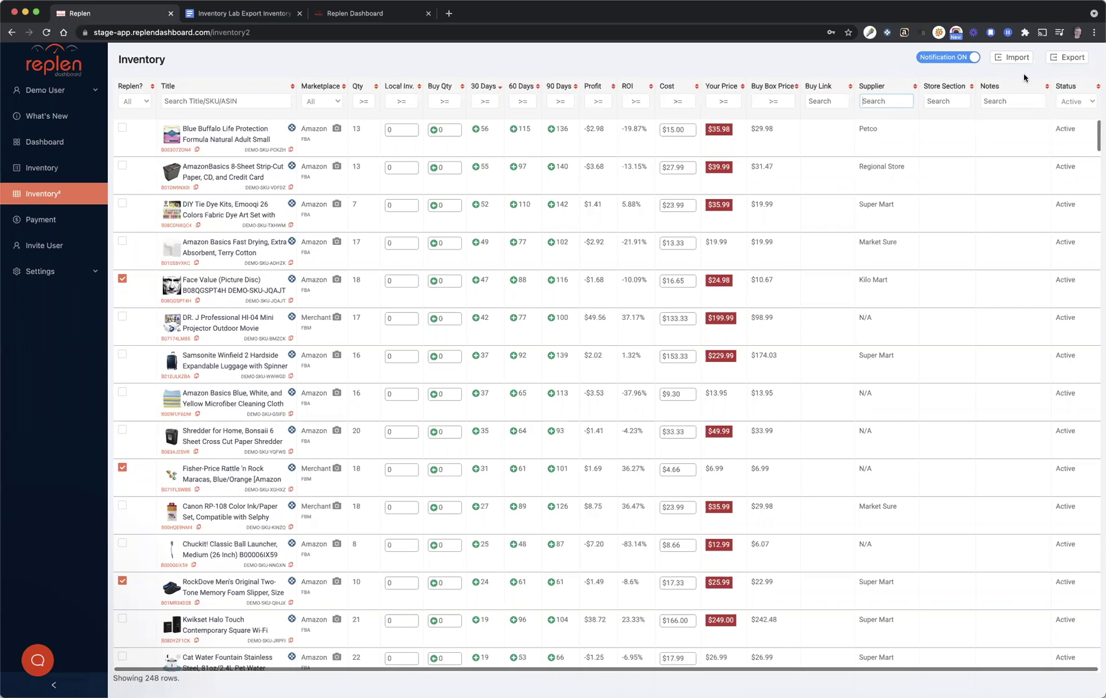
- Attach Demo Inventory Upload.csv in the Import Inventory panel
left_click(1005, 58)
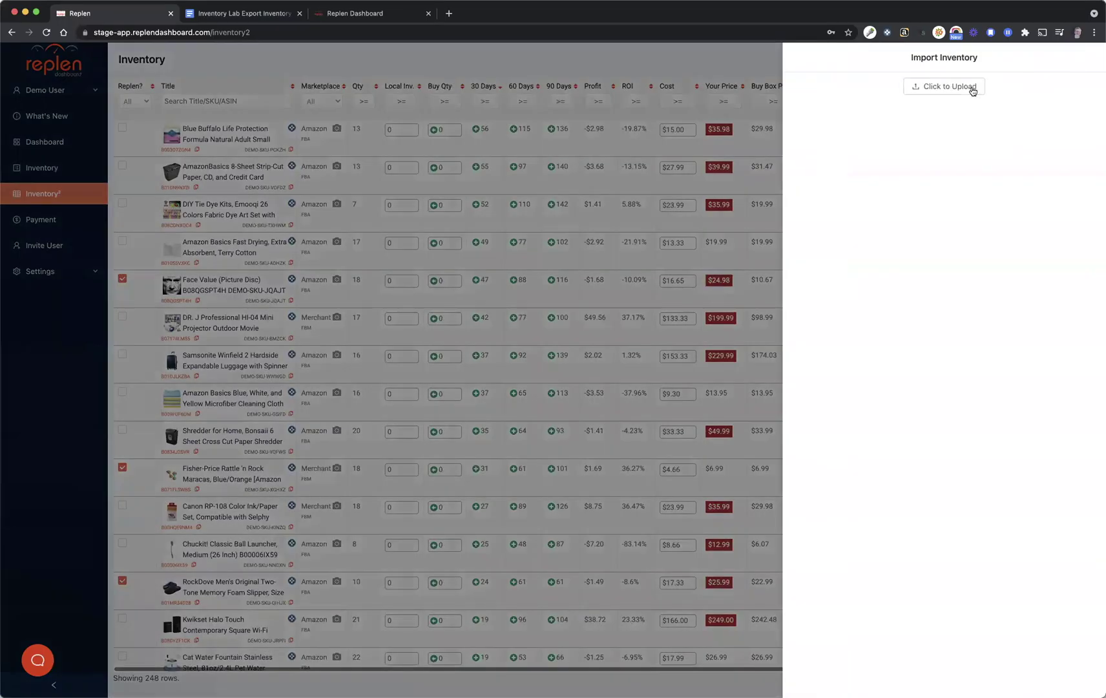
left_click(951, 87)
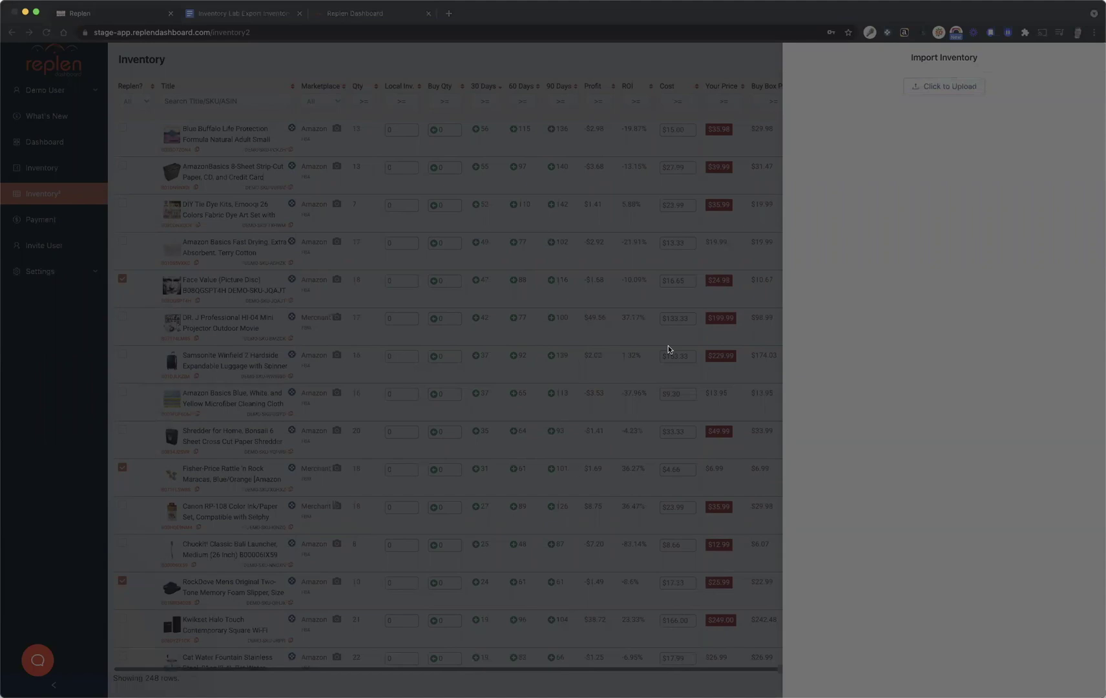
key("Return")
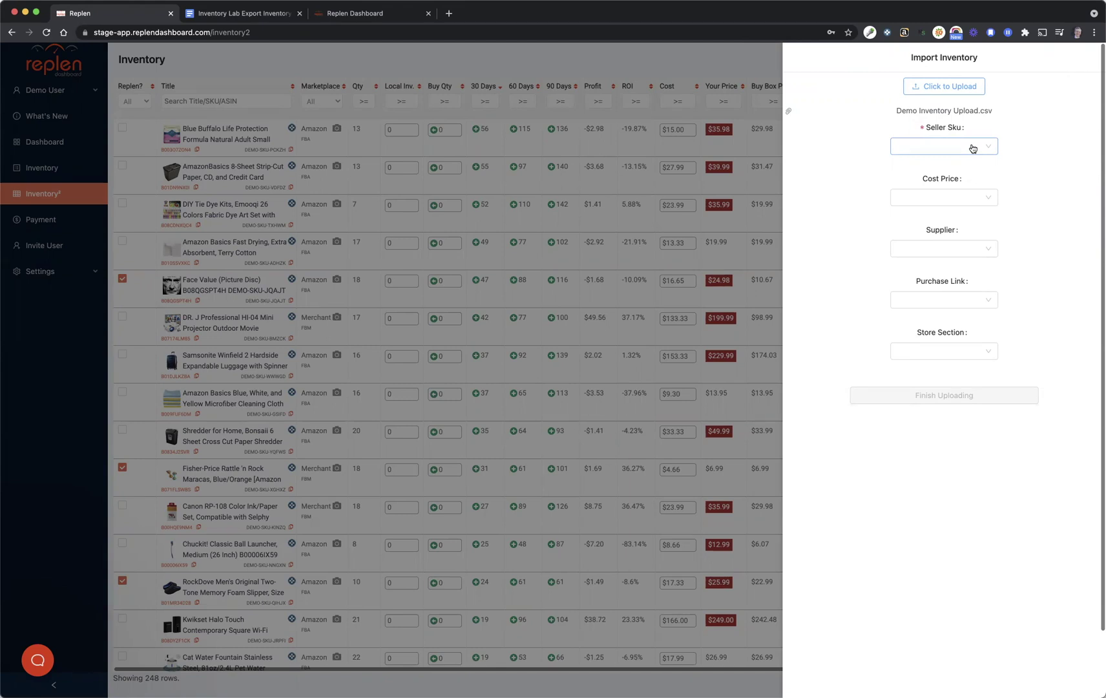
- Map the Seller Sku, Cost Price, Supplier and Store Section fields to their same-named CSV columns
left_click(972, 148)
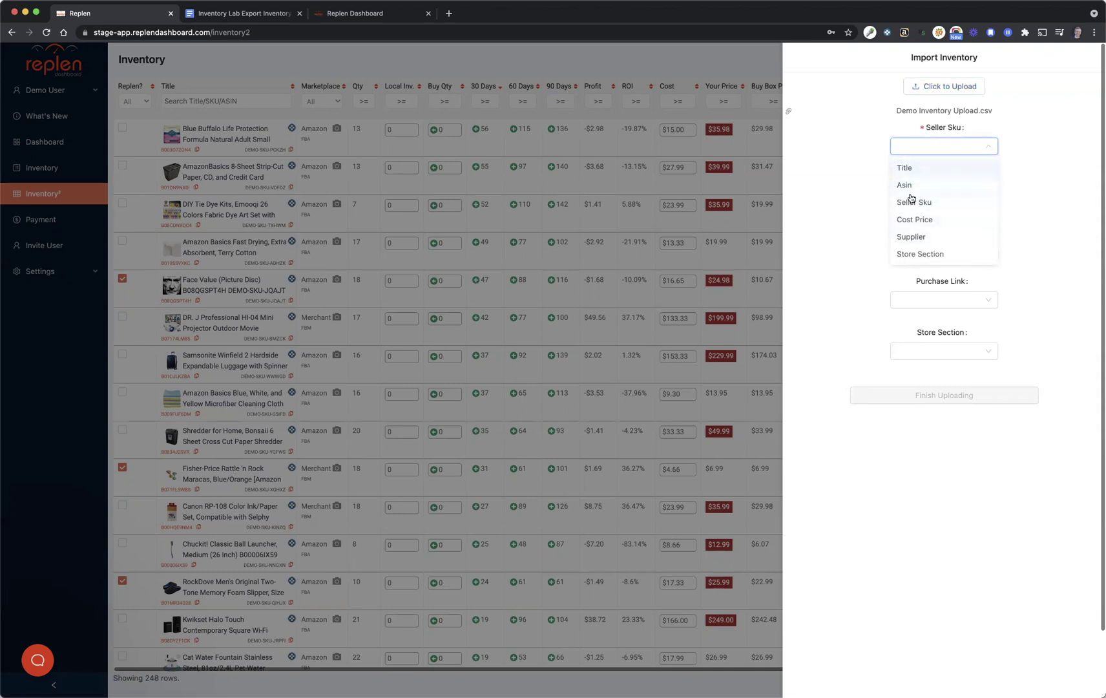
left_click(931, 202)
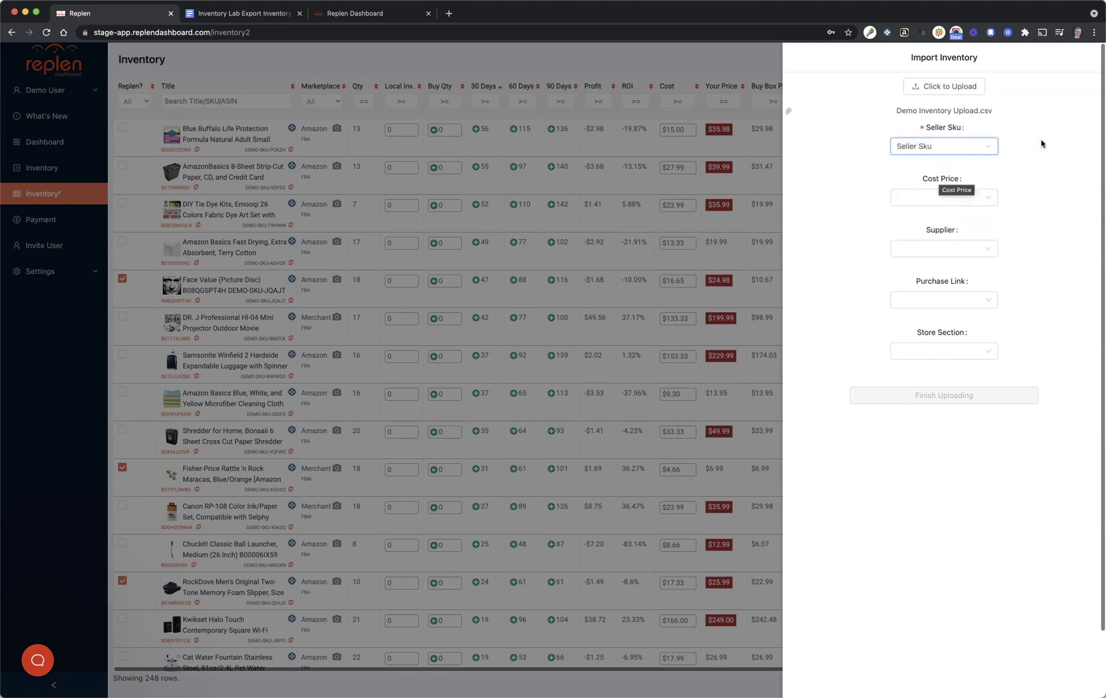
left_click(969, 199)
left_click(930, 259)
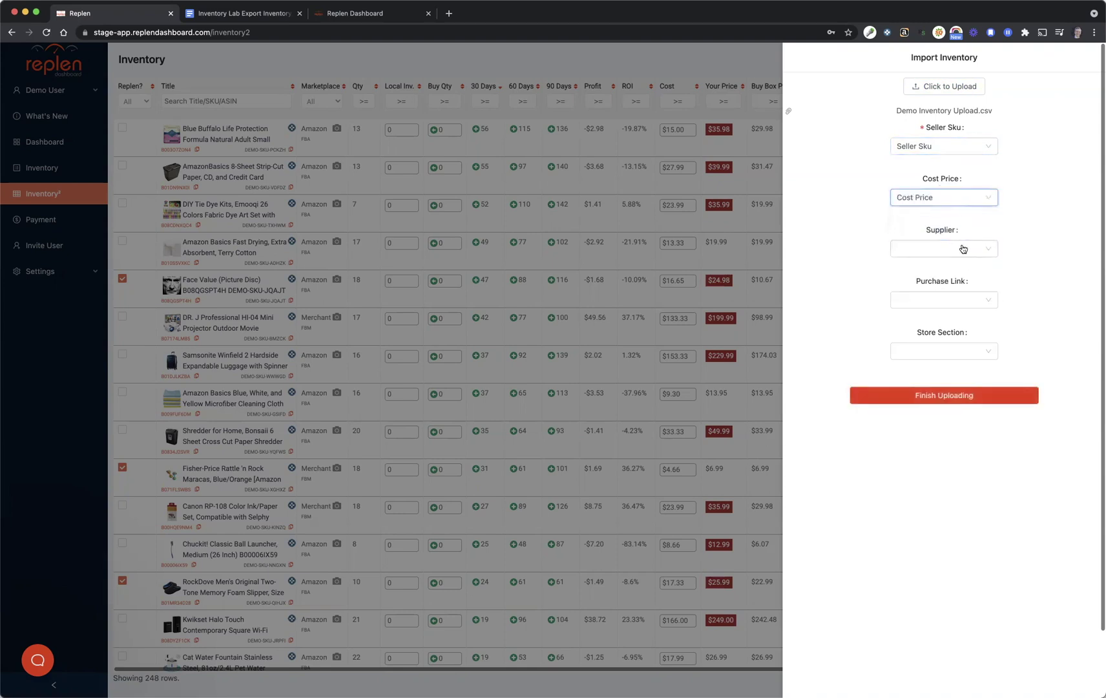
left_click(962, 249)
left_click(937, 302)
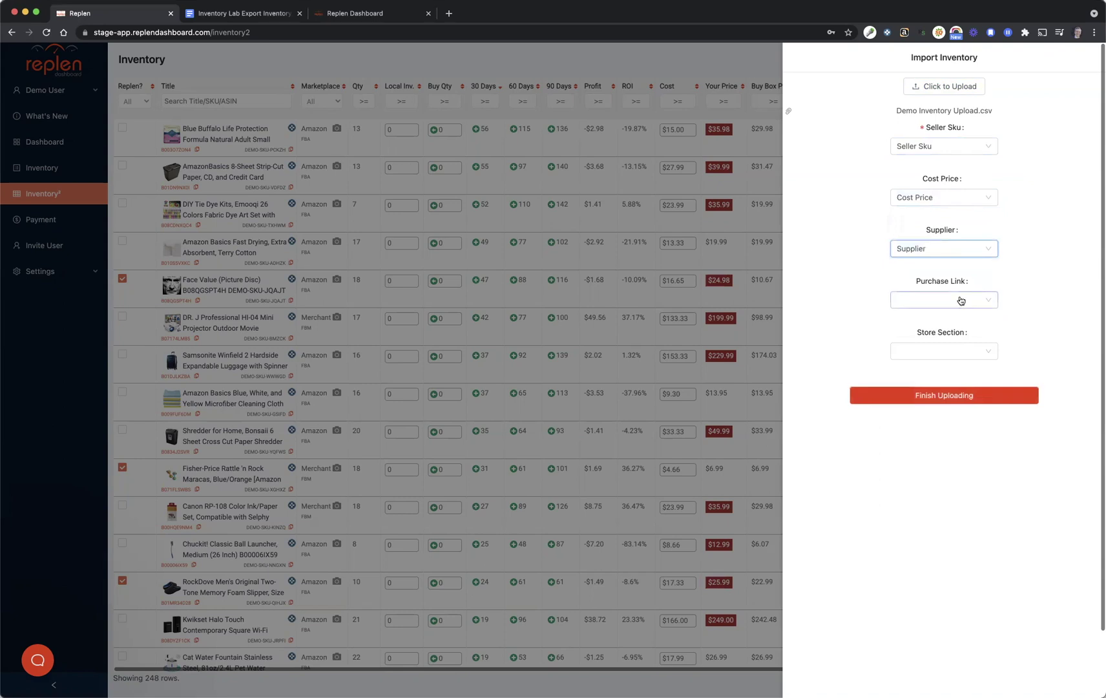
left_click(966, 349)
left_click(918, 408)
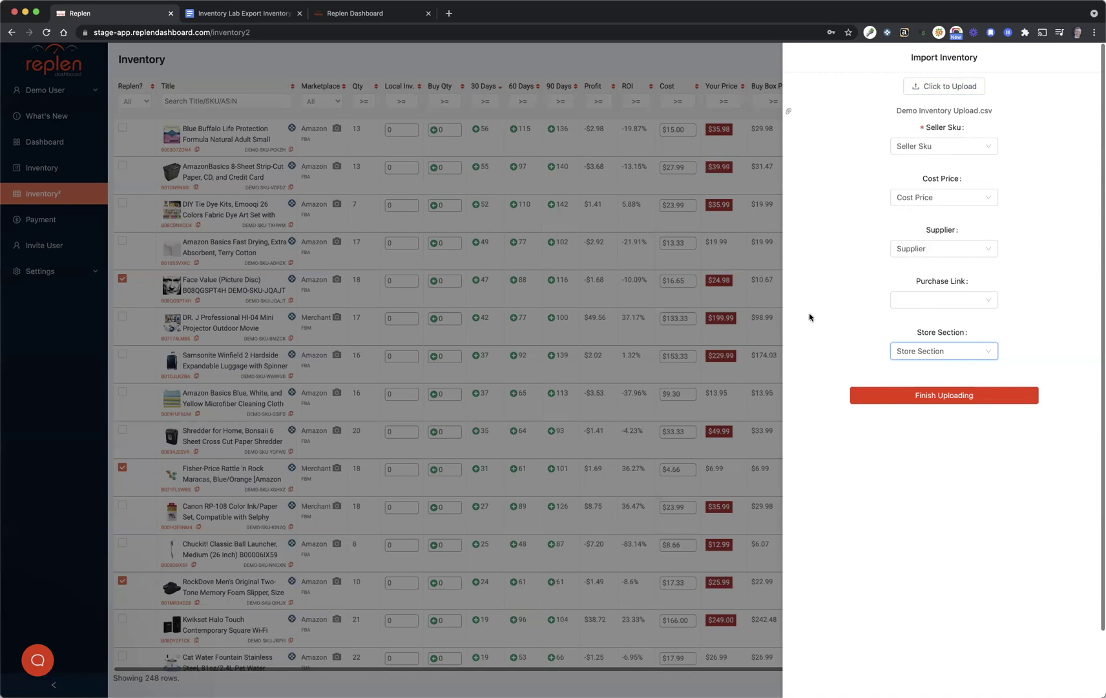
- Finish uploading the mapped CSV, then switch to the Dashboard overview page
left_click(909, 395)
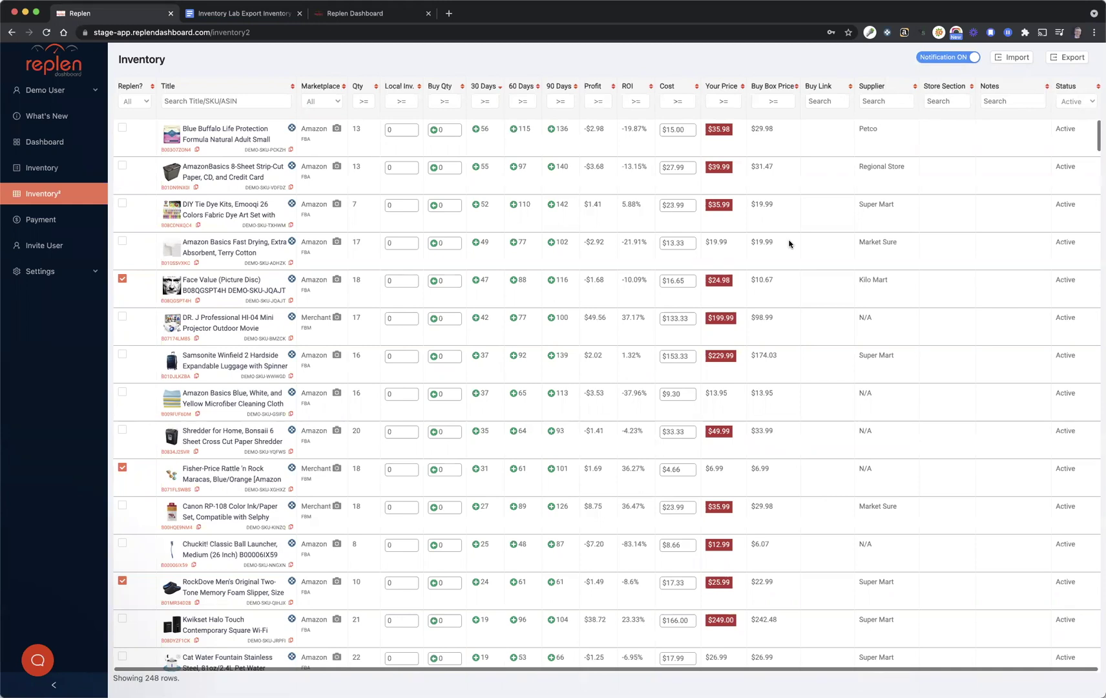
left_click(55, 147)
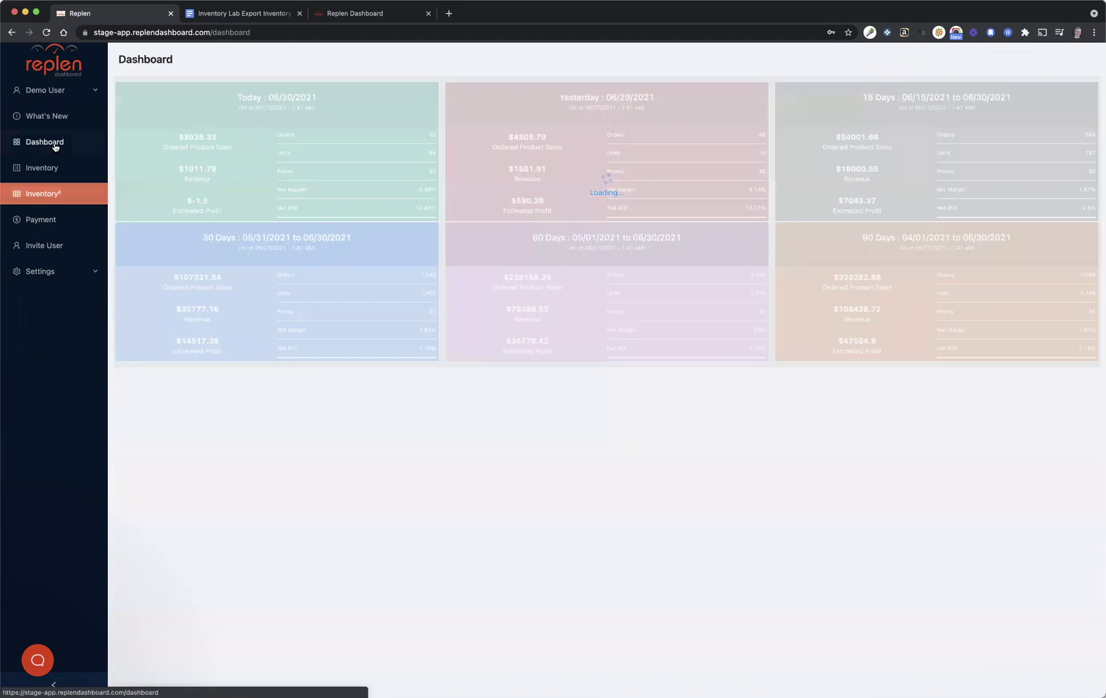
- Open the Inventory² table and review the imported supplier and store section values like Petco and G7
left_click(56, 199)
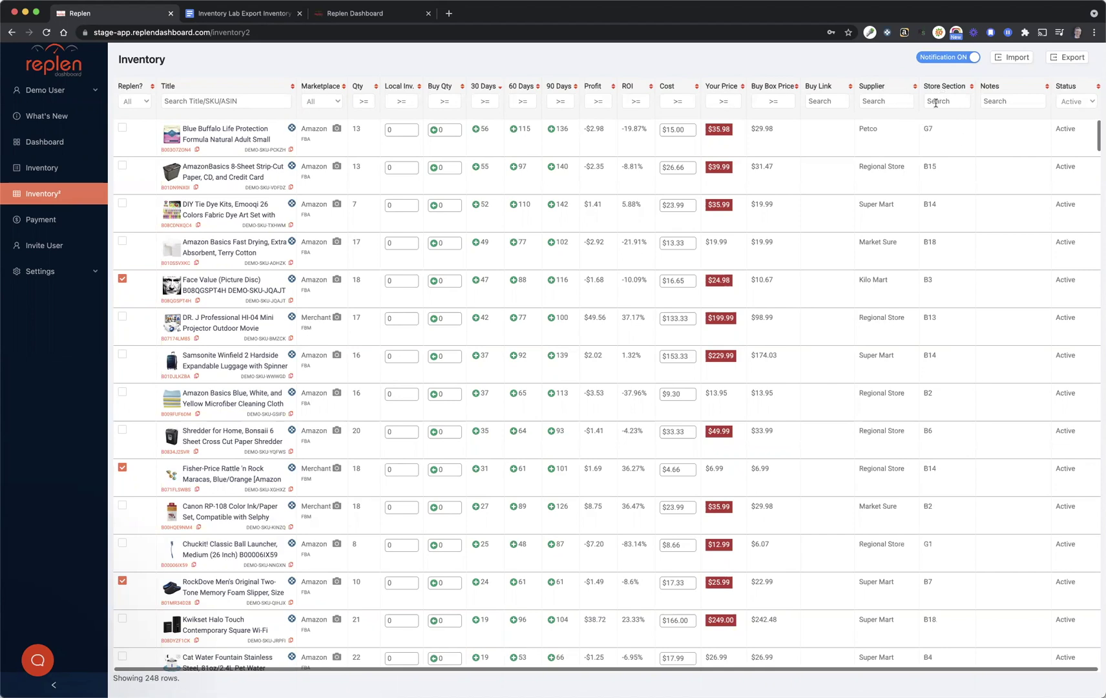
scroll(938, 341, "down", 5)
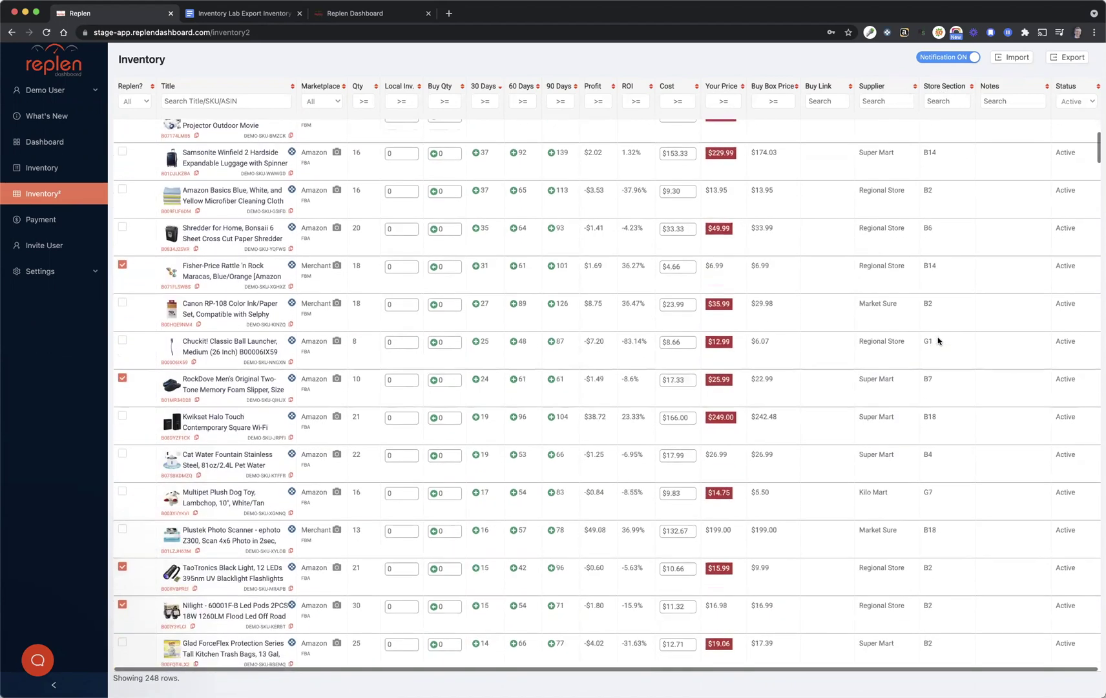
scroll(939, 341, "down", 3)
scroll(905, 323, "up", 8)
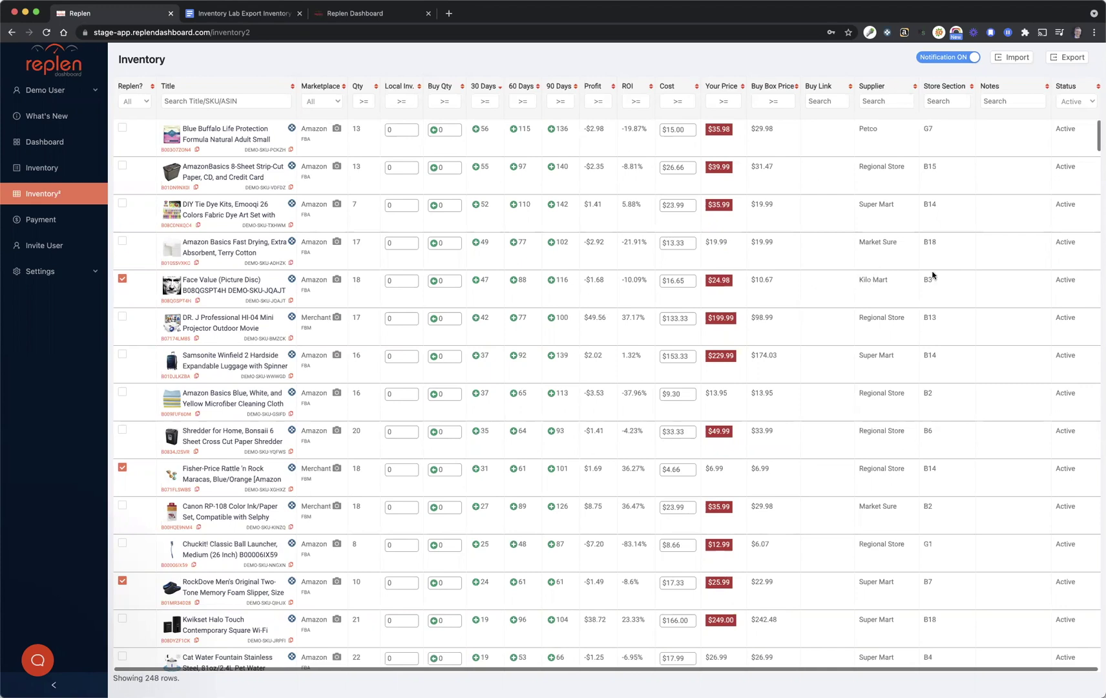
scroll(893, 216, "down", 15)
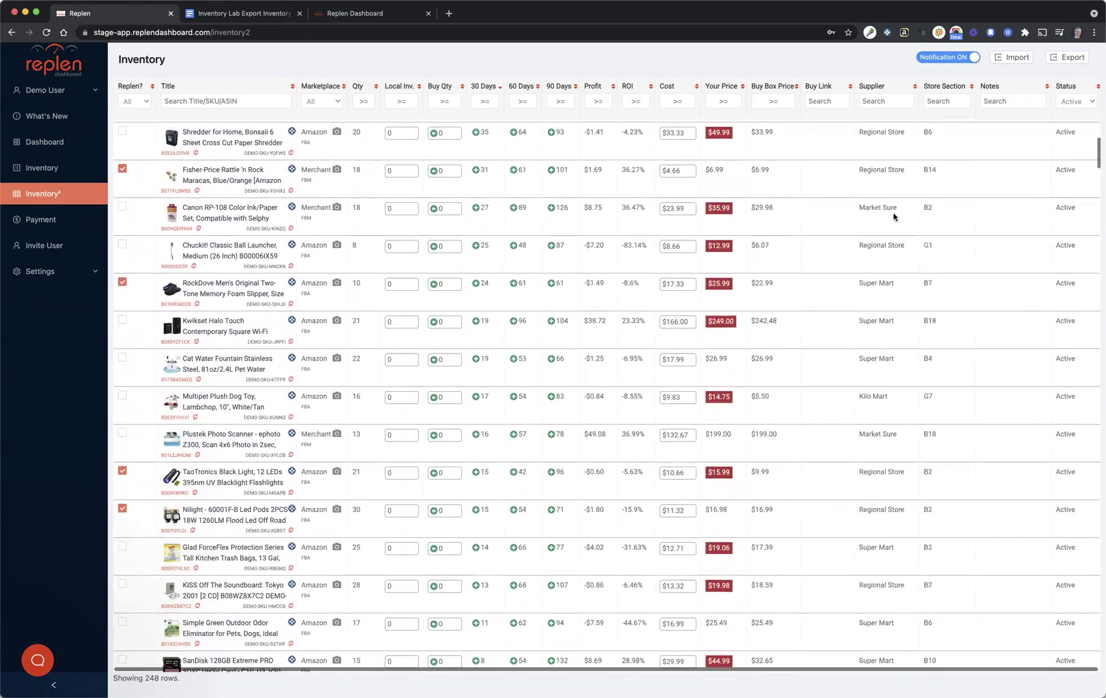
scroll(894, 226, "down", 15)
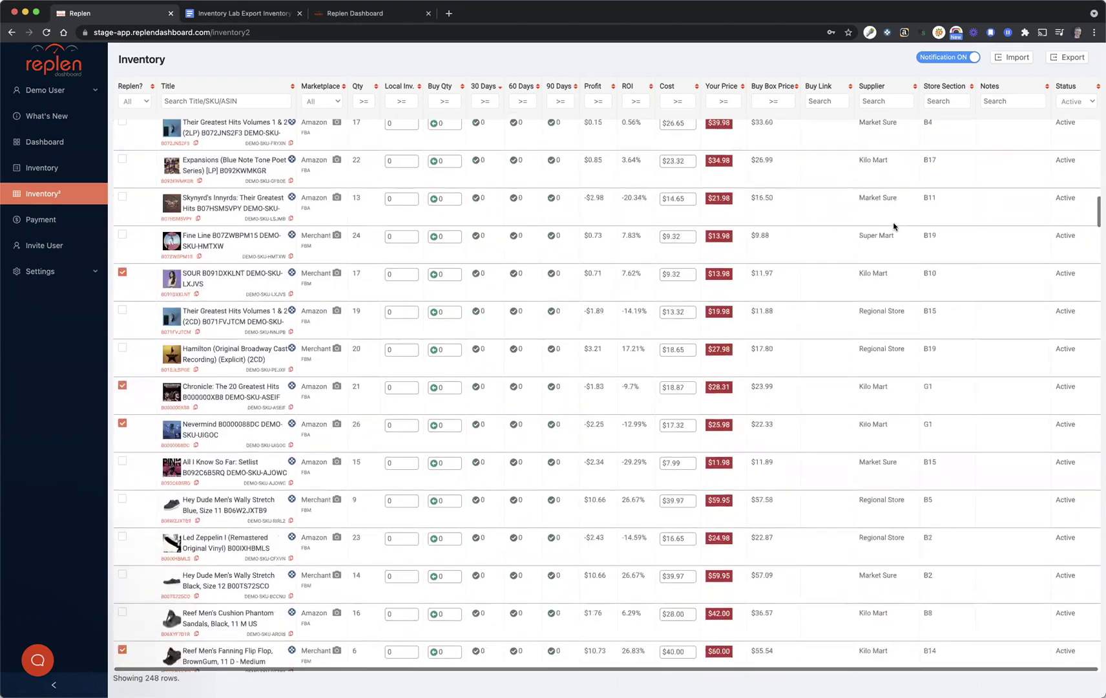
scroll(894, 226, "down", 3)
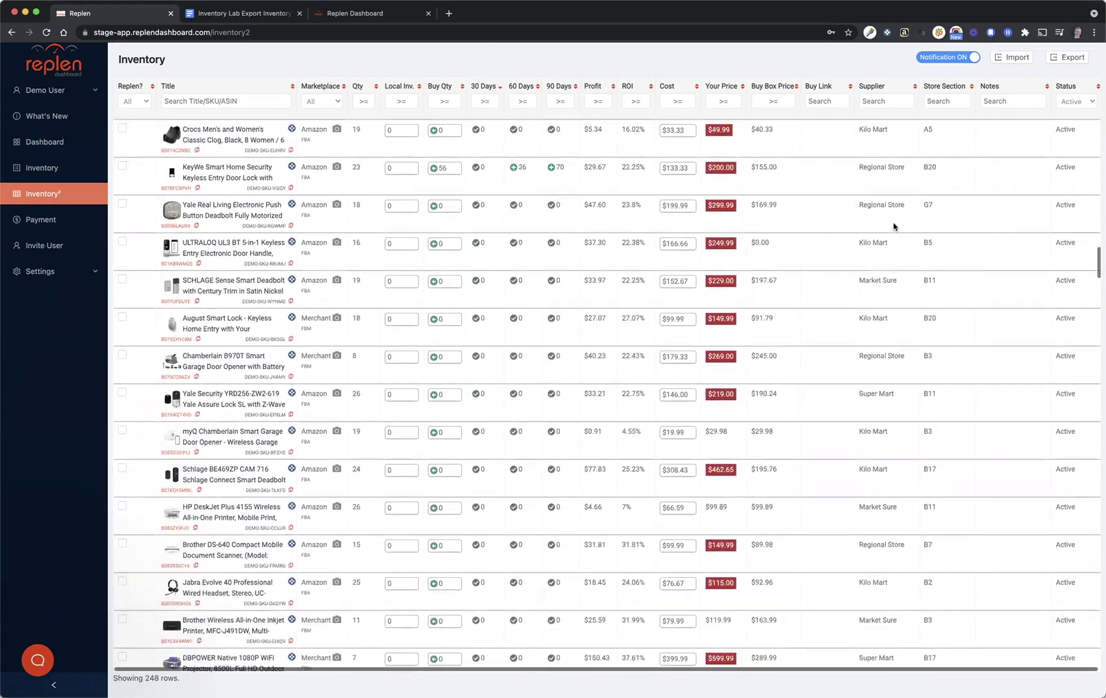
scroll(893, 226, "up", 10)
scroll(893, 226, "up", 20)
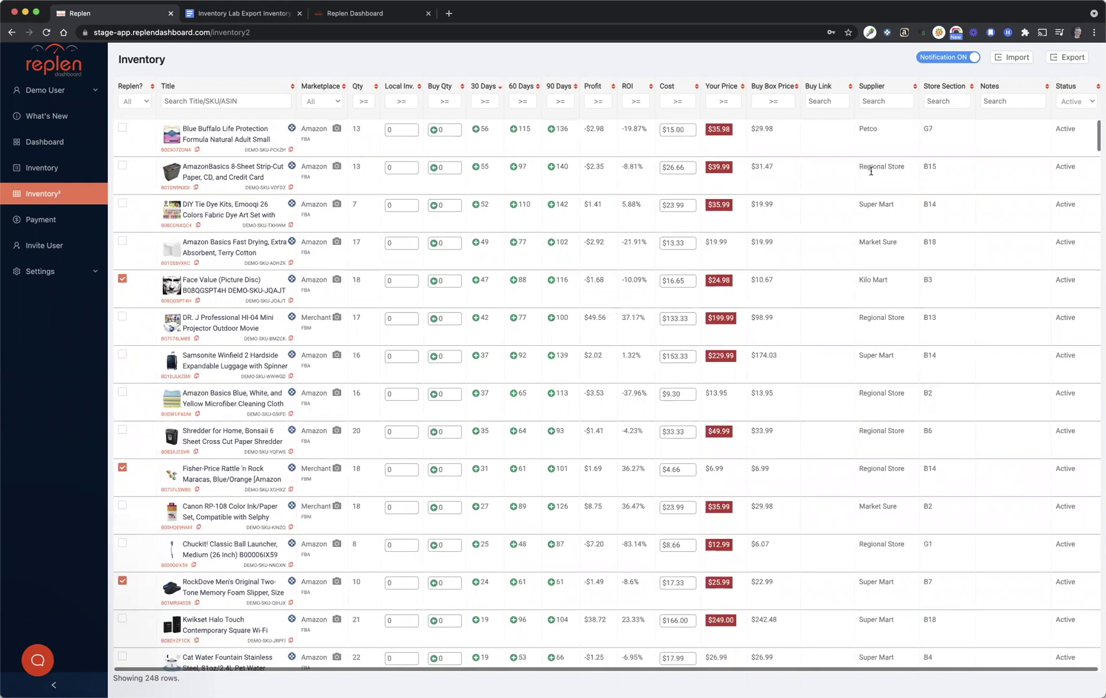
- Search suppliers for Regional and Petco, clear the search, then sort by Supplier descending
left_click(871, 102)
type("Regional")
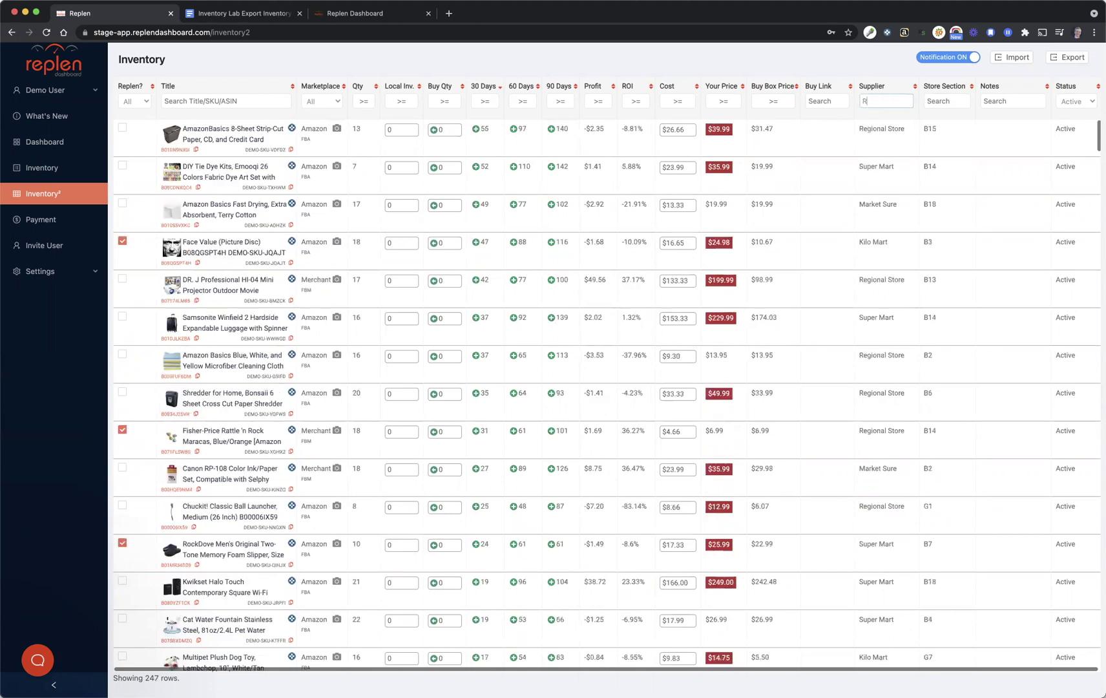
key("BackSpace")
key("BackSpace")
key("BackSpace")
key("BackSpace")
key("BackSpace")
key("BackSpace")
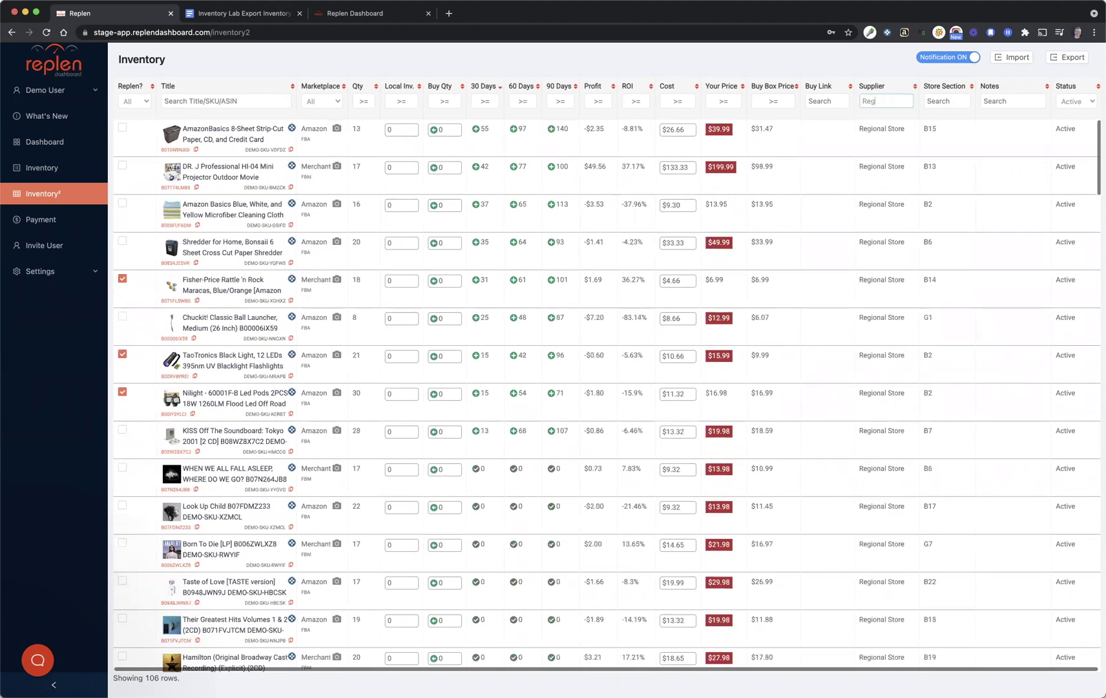
type("Petco")
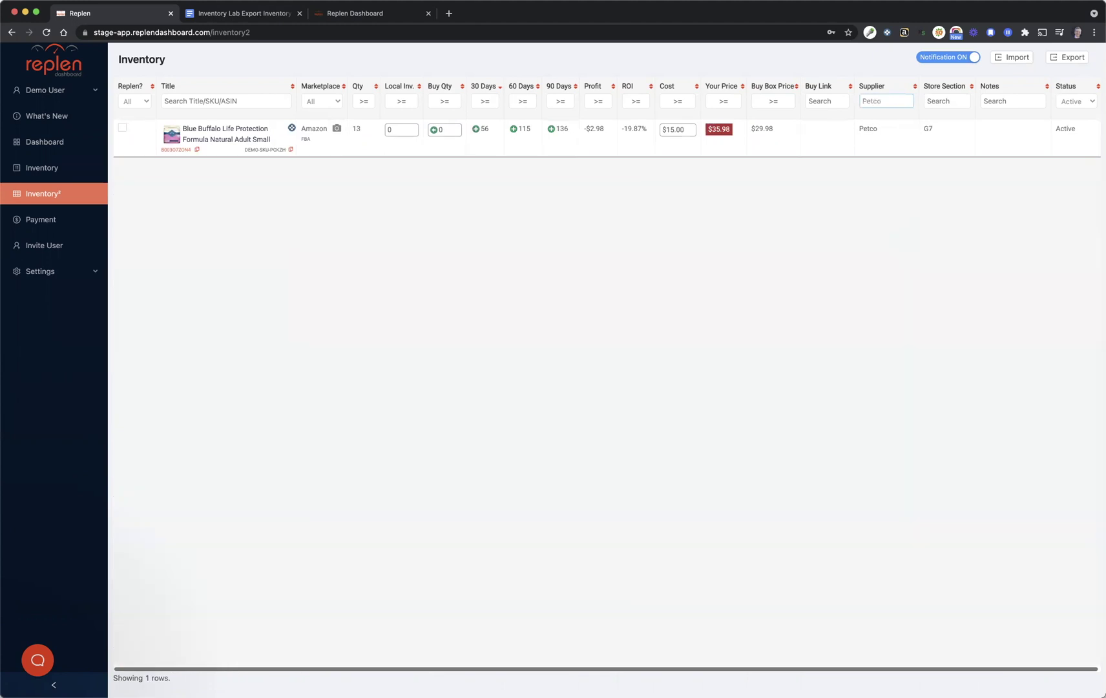
key("ctrl+a")
key("BackSpace")
left_click(900, 89)
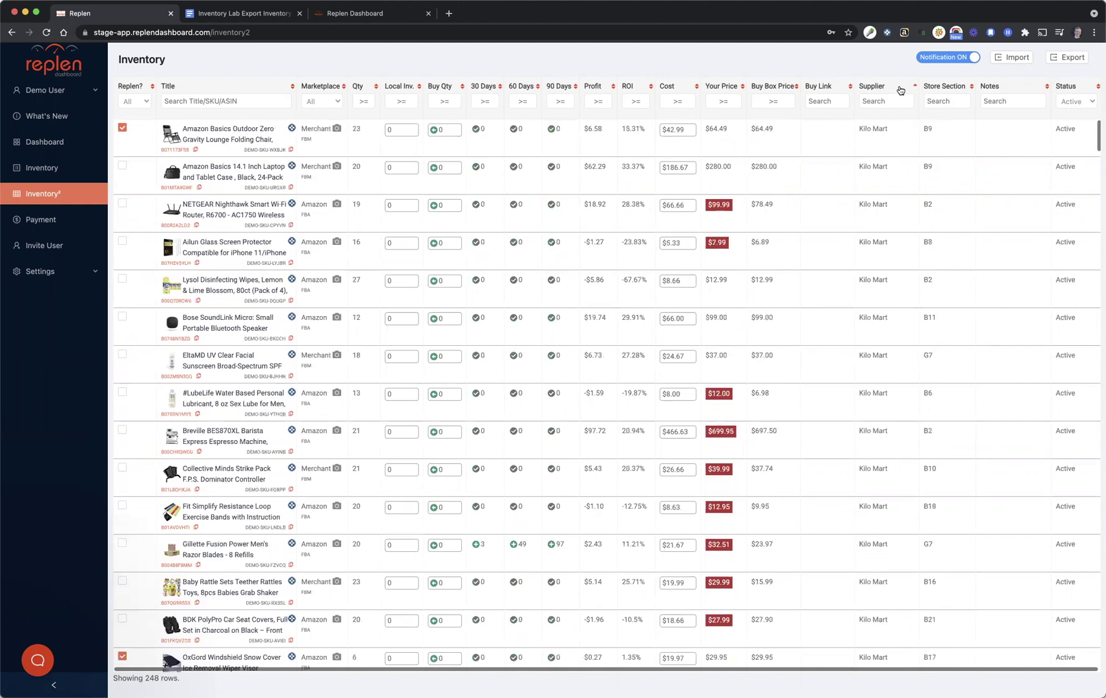
left_click(900, 89)
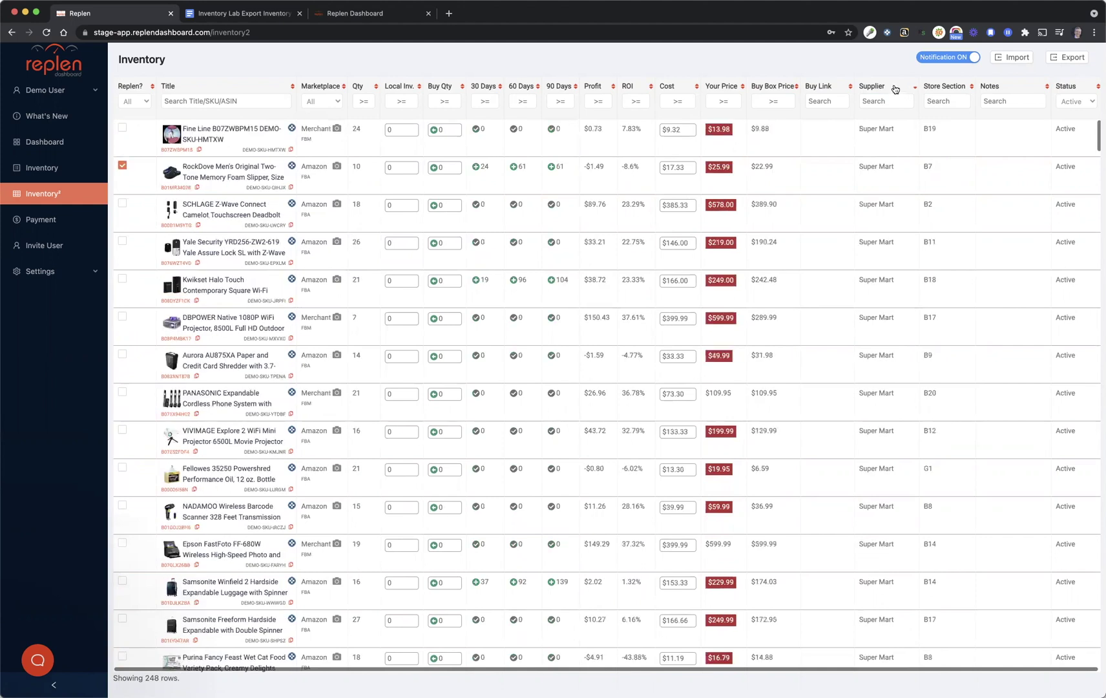